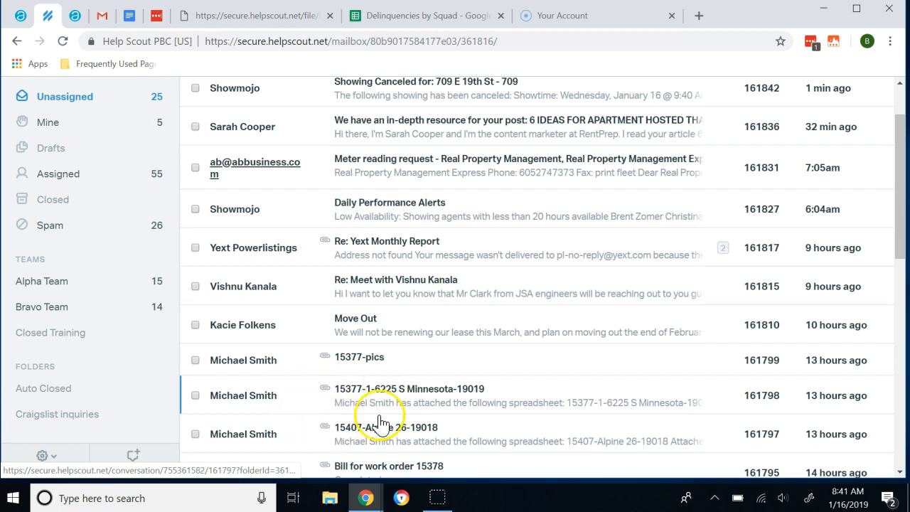
Step: Look through the unassigned conversations and open the vendor's invoice email for the S Minnesota property
{"action": "scroll", "coordinate": [306, 349], "scroll_direction": "up", "scroll_amount": 2}
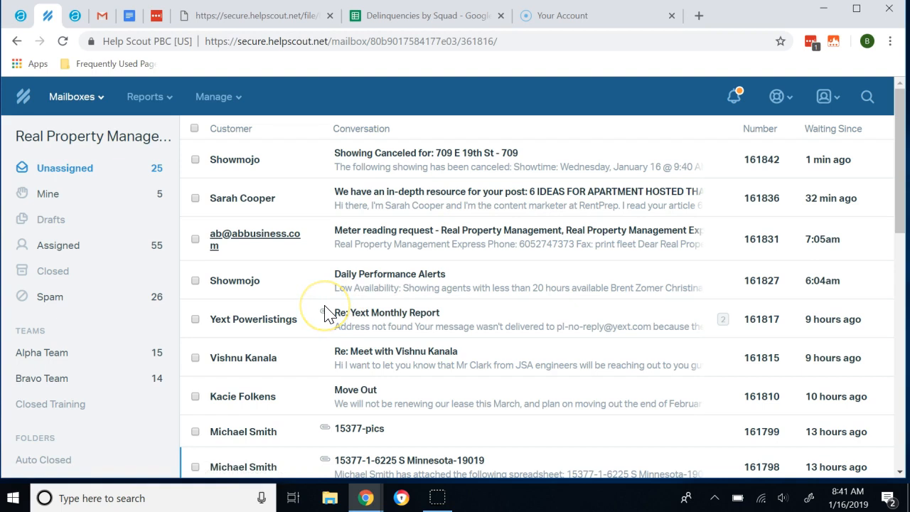
{"action": "scroll", "coordinate": [347, 302], "scroll_direction": "down", "scroll_amount": 2}
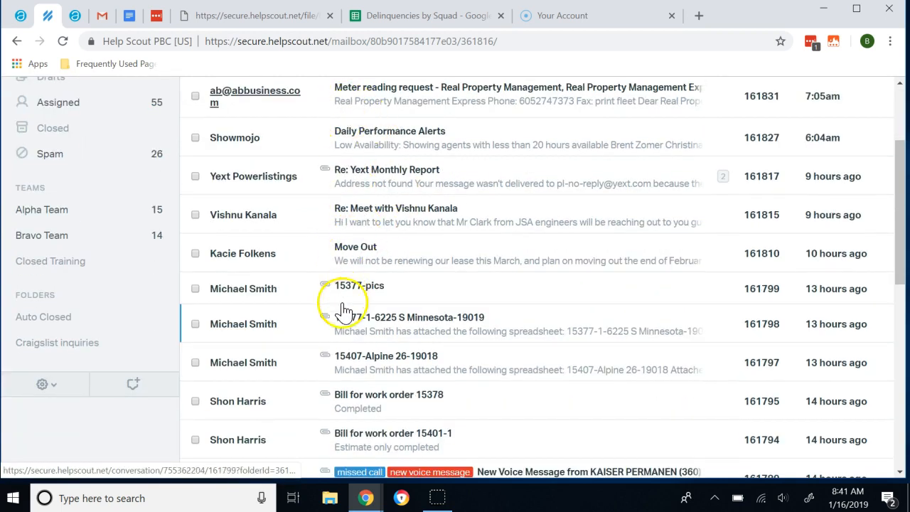
{"action": "scroll", "coordinate": [316, 235], "scroll_direction": "down", "scroll_amount": 2}
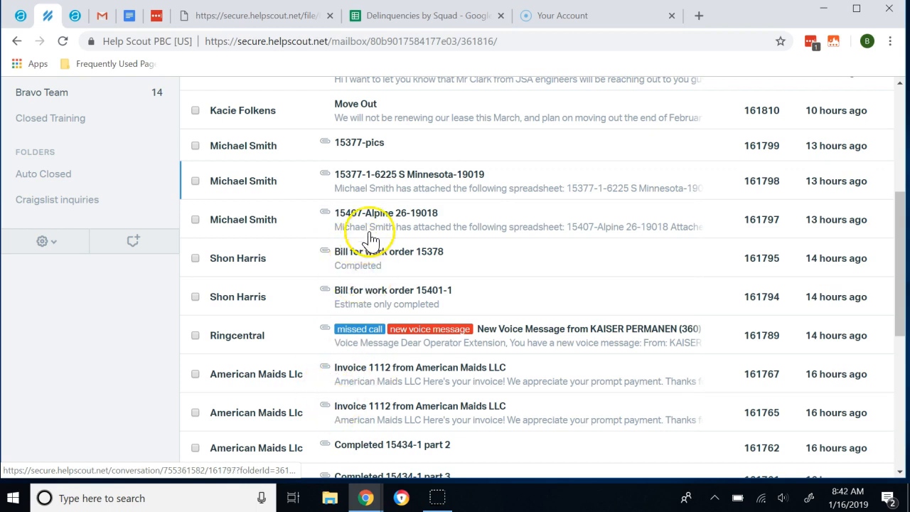
{"action": "scroll", "coordinate": [298, 256], "scroll_direction": "up", "scroll_amount": 3}
{"action": "scroll", "coordinate": [292, 252], "scroll_direction": "down", "scroll_amount": 1}
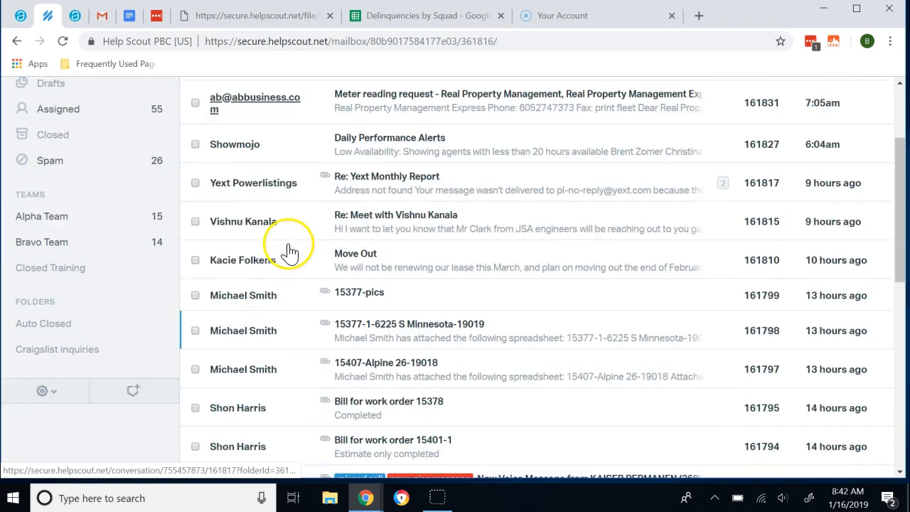
{"action": "scroll", "coordinate": [382, 364], "scroll_direction": "up", "scroll_amount": 2}
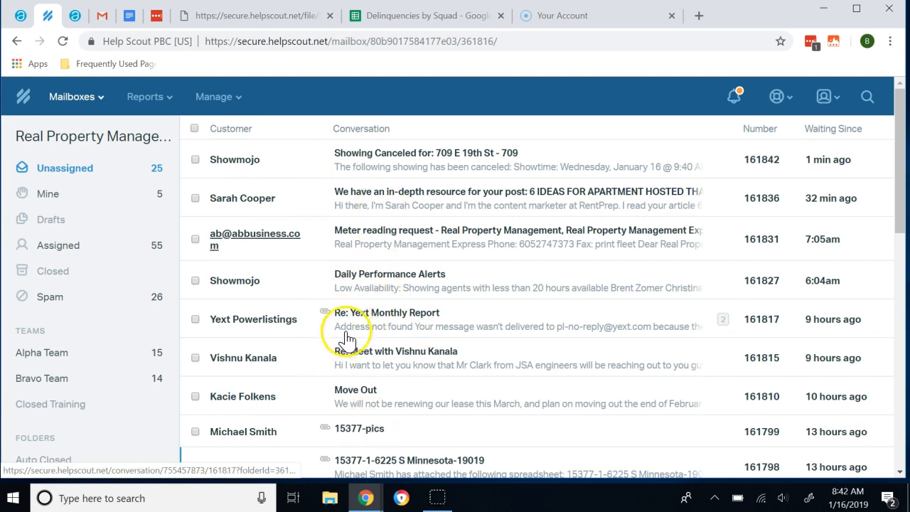
{"action": "scroll", "coordinate": [341, 404], "scroll_direction": "down", "scroll_amount": 2}
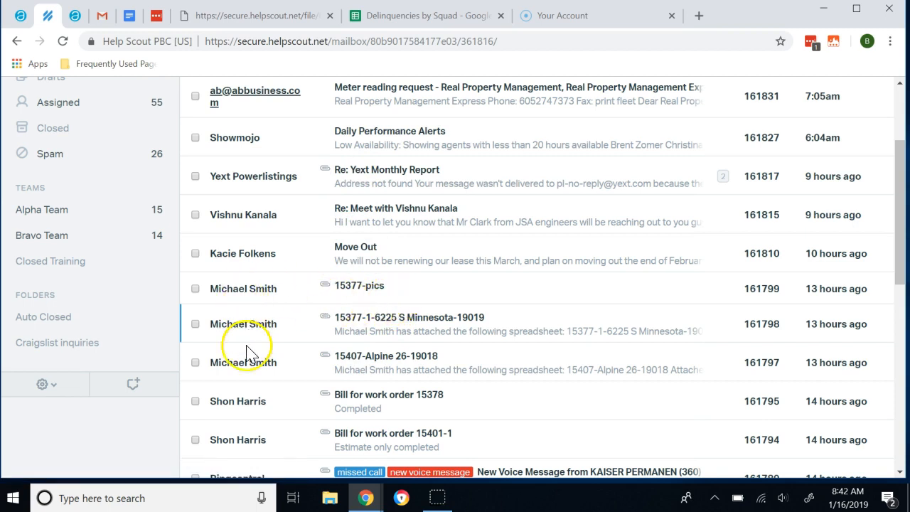
{"action": "left_click", "coordinate": [395, 328]}
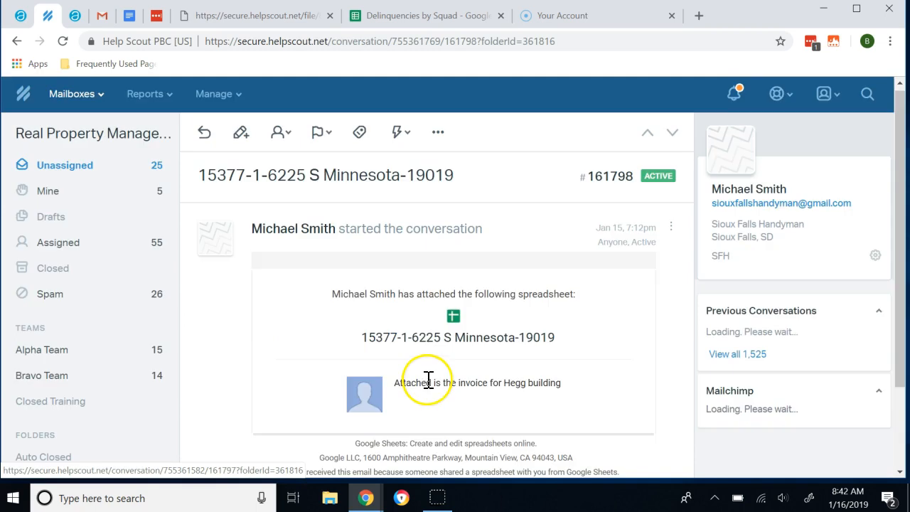
Step: Open the invoice file attached to the conversation
{"action": "scroll", "coordinate": [325, 313], "scroll_direction": "down", "scroll_amount": 4}
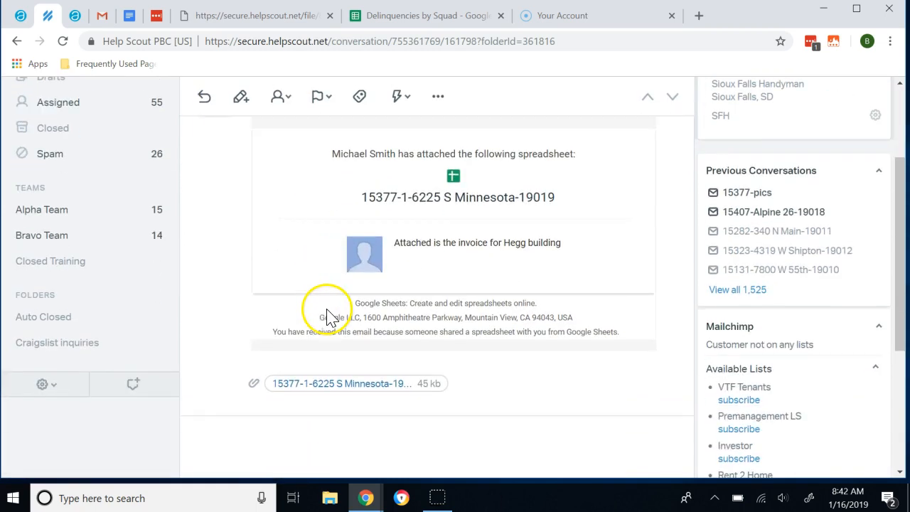
{"action": "scroll", "coordinate": [348, 234], "scroll_direction": "up", "scroll_amount": 4}
{"action": "scroll", "coordinate": [355, 226], "scroll_direction": "down", "scroll_amount": 4}
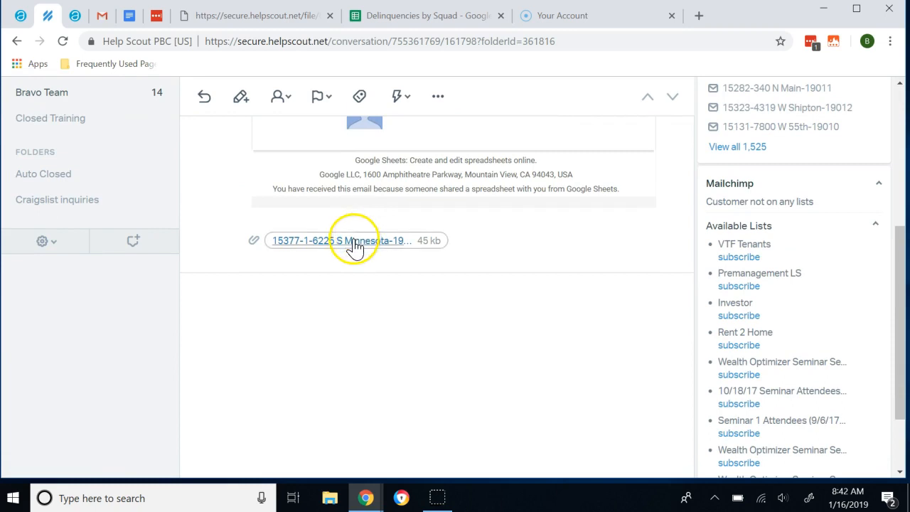
{"action": "left_click", "coordinate": [351, 240]}
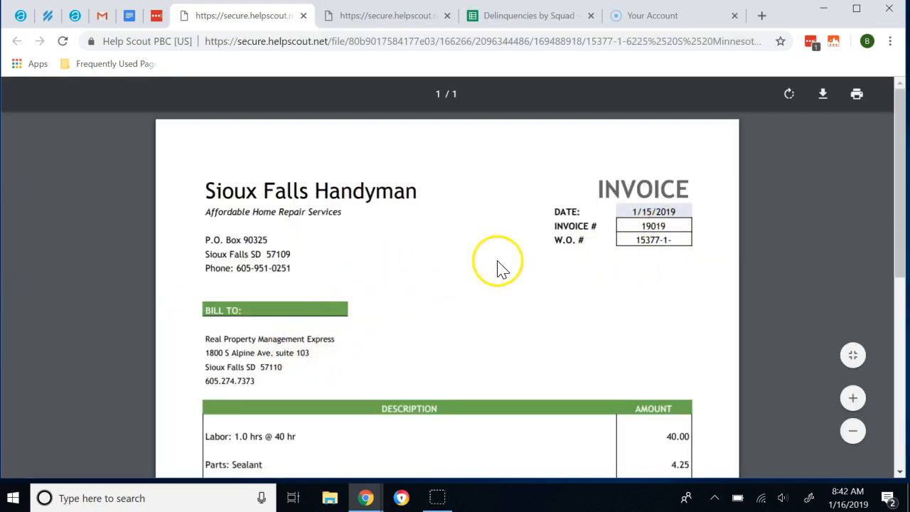
Step: Review the Sioux Falls Handyman invoice, checking its labor, parts, notes, total and work order number
{"action": "scroll", "coordinate": [403, 248], "scroll_direction": "down", "scroll_amount": 3}
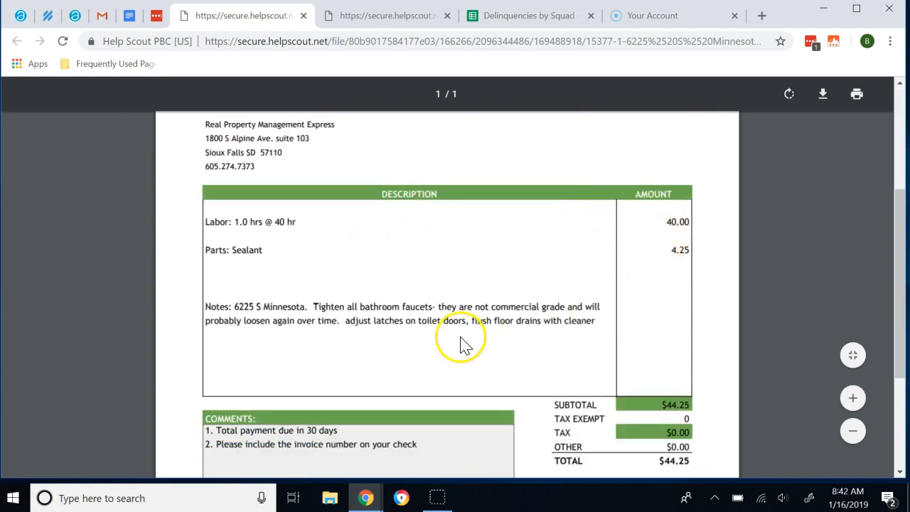
{"action": "scroll", "coordinate": [463, 345], "scroll_direction": "down", "scroll_amount": 3}
{"action": "left_click", "coordinate": [526, 329]}
{"action": "scroll", "coordinate": [450, 302], "scroll_direction": "up", "scroll_amount": 8}
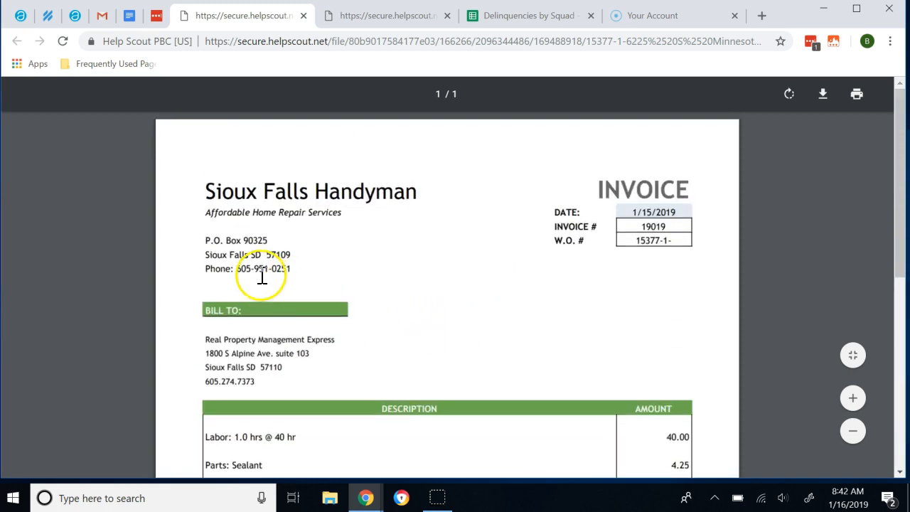
{"action": "scroll", "coordinate": [278, 300], "scroll_direction": "down", "scroll_amount": 2}
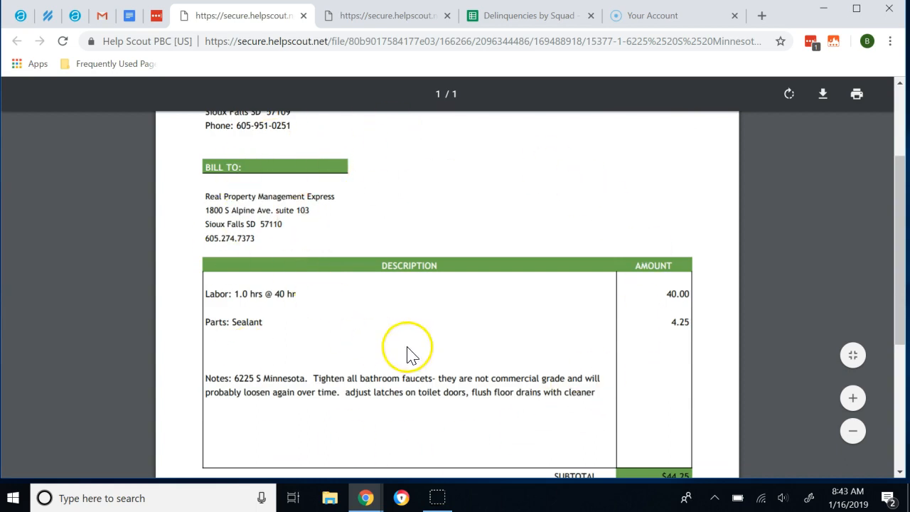
{"action": "scroll", "coordinate": [427, 346], "scroll_direction": "up", "scroll_amount": 2}
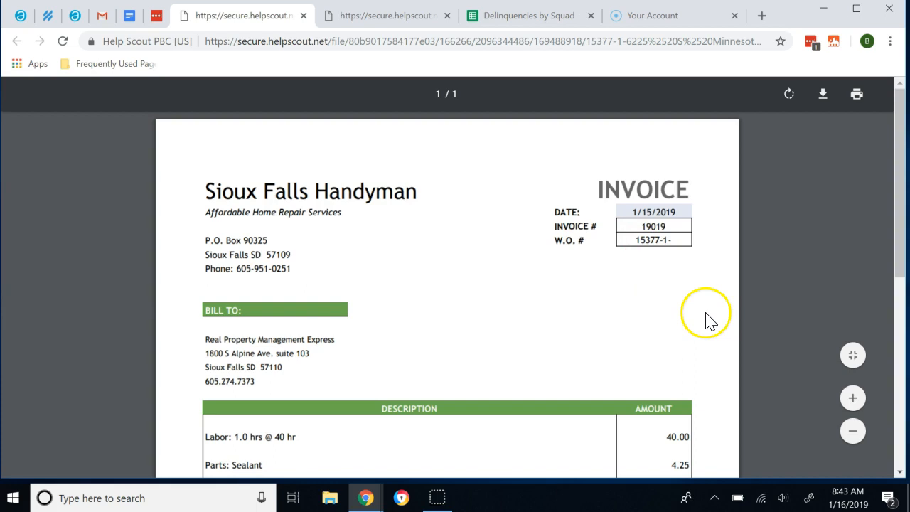
Step: Copy the work order number from the invoice and search for it in AppFolio
{"action": "right_click", "coordinate": [650, 245]}
{"action": "left_click", "coordinate": [663, 253]}
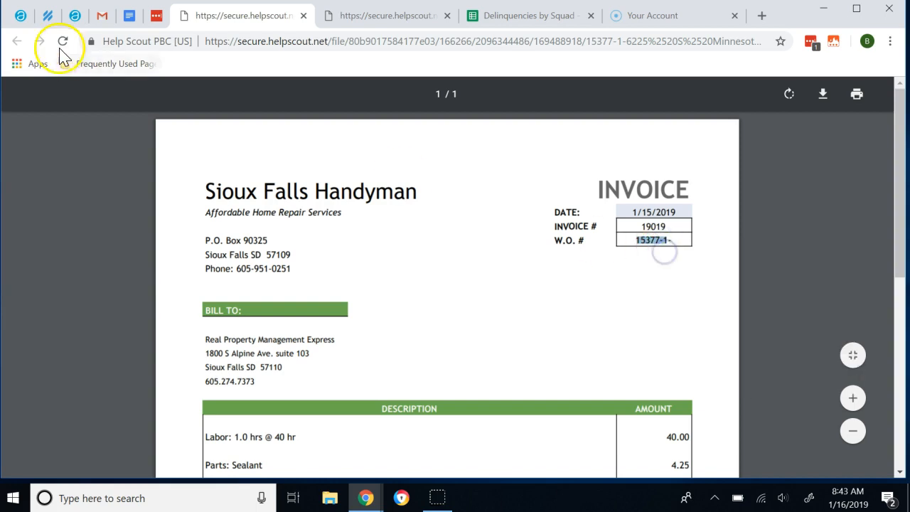
{"action": "left_click", "coordinate": [74, 17]}
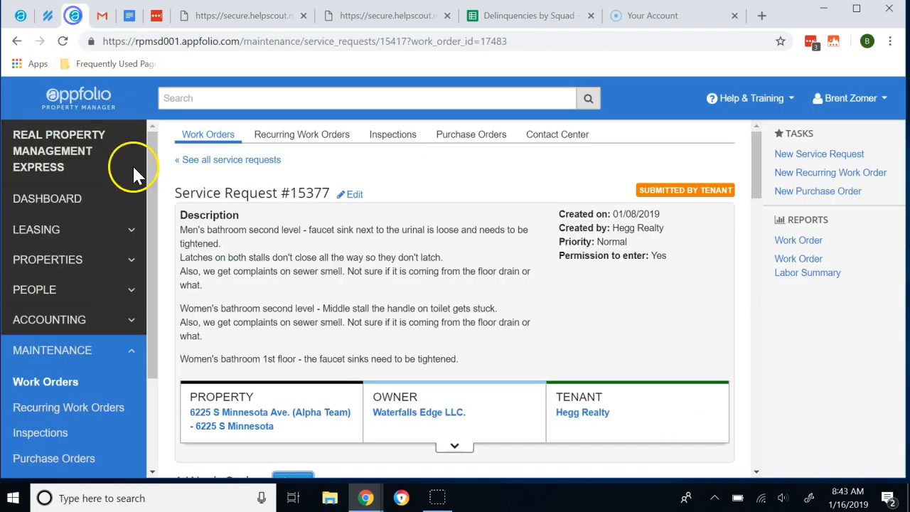
{"action": "left_click", "coordinate": [211, 97]}
{"action": "right_click", "coordinate": [210, 98]}
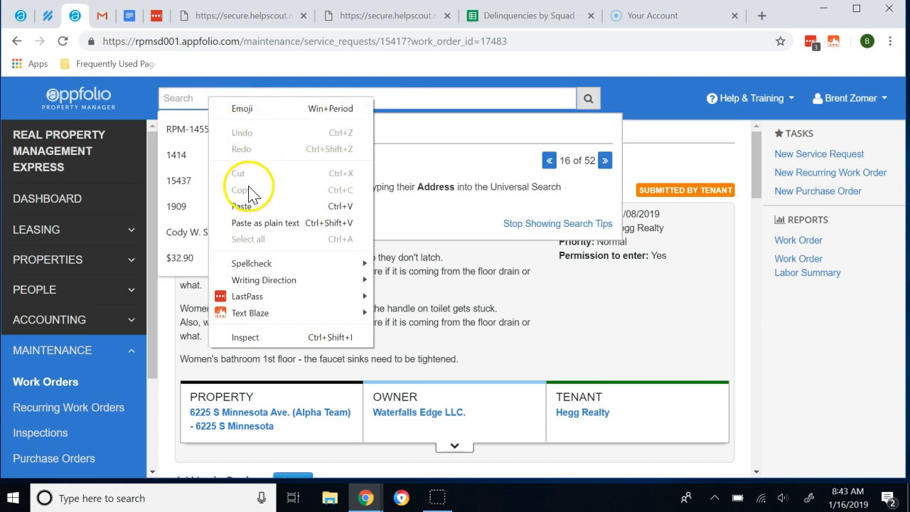
{"action": "left_click", "coordinate": [249, 206]}
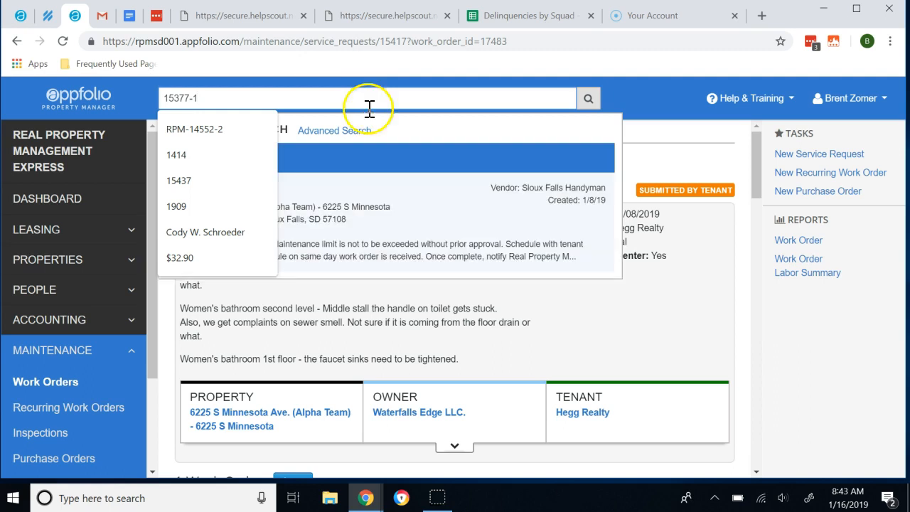
Step: Open the matching work order for Sioux Falls Handyman and examine its service request and job description
{"action": "left_click", "coordinate": [355, 192]}
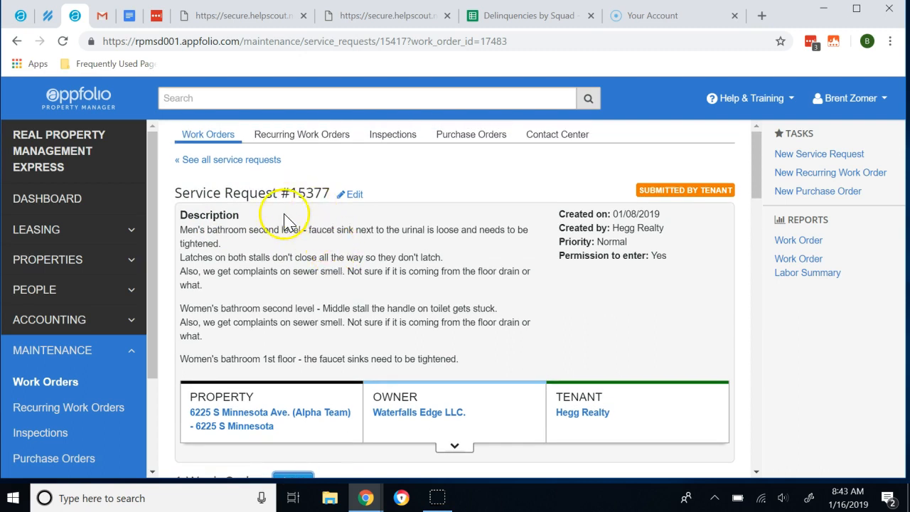
{"action": "scroll", "coordinate": [406, 235], "scroll_direction": "down", "scroll_amount": 2}
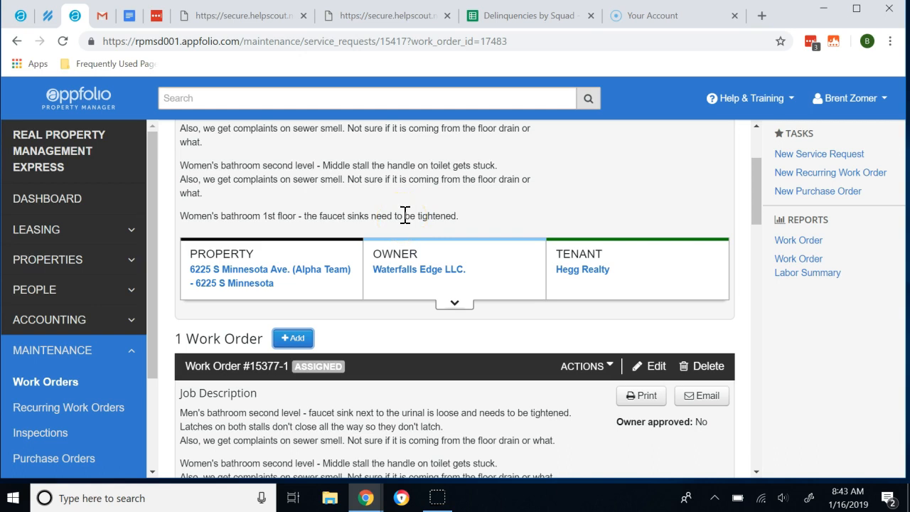
{"action": "scroll", "coordinate": [405, 216], "scroll_direction": "down", "scroll_amount": 1}
{"action": "left_click", "coordinate": [596, 294]}
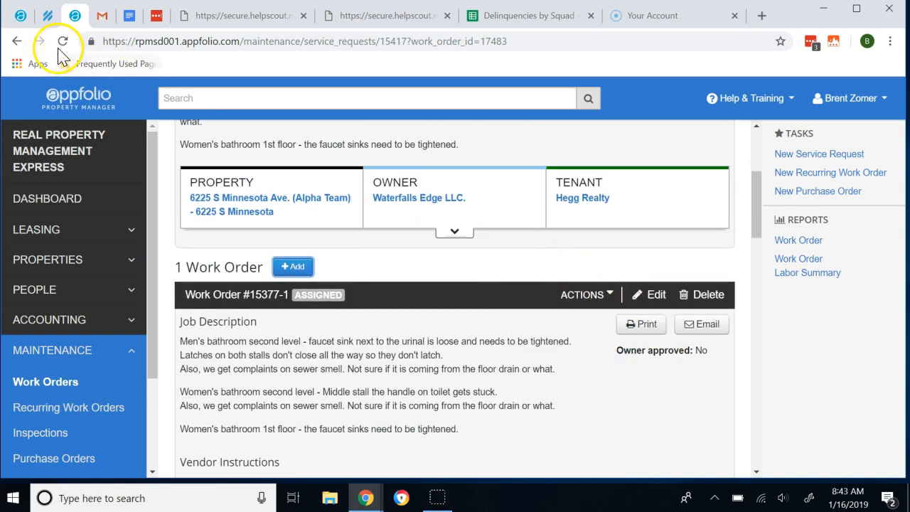
{"action": "left_click", "coordinate": [44, 17]}
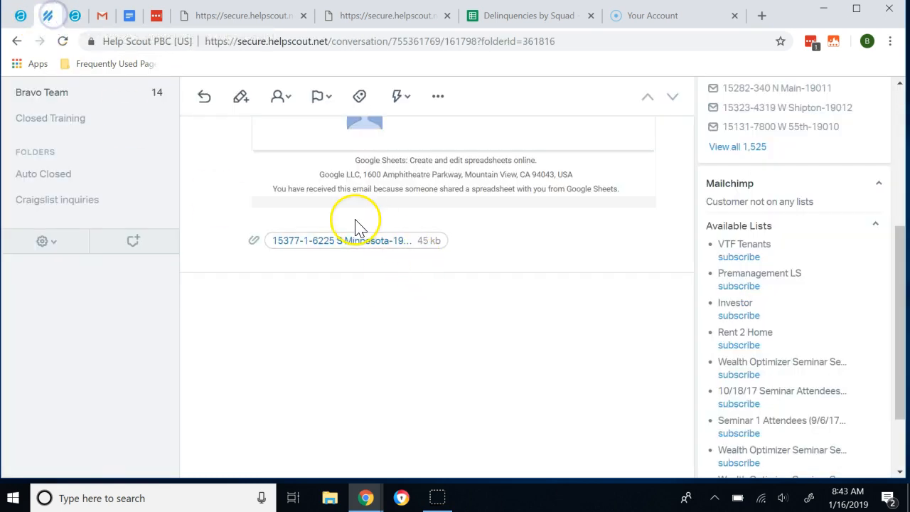
{"action": "scroll", "coordinate": [291, 251], "scroll_direction": "up", "scroll_amount": 1}
{"action": "left_click", "coordinate": [257, 21]}
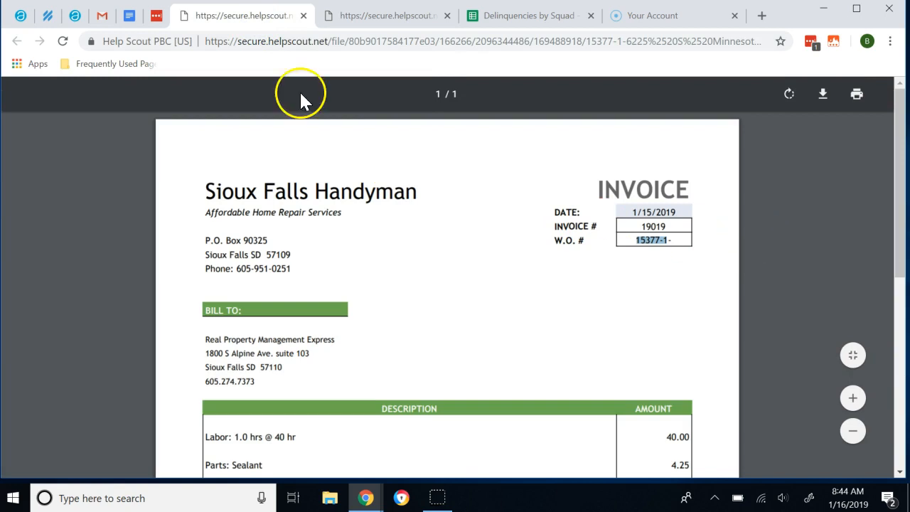
{"action": "left_click", "coordinate": [821, 95]}
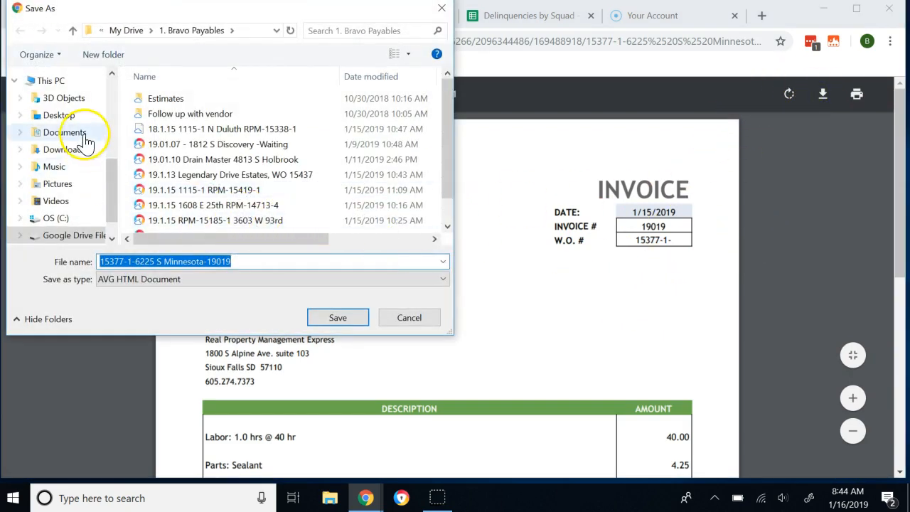
{"action": "scroll", "coordinate": [53, 165], "scroll_direction": "up", "scroll_amount": 5}
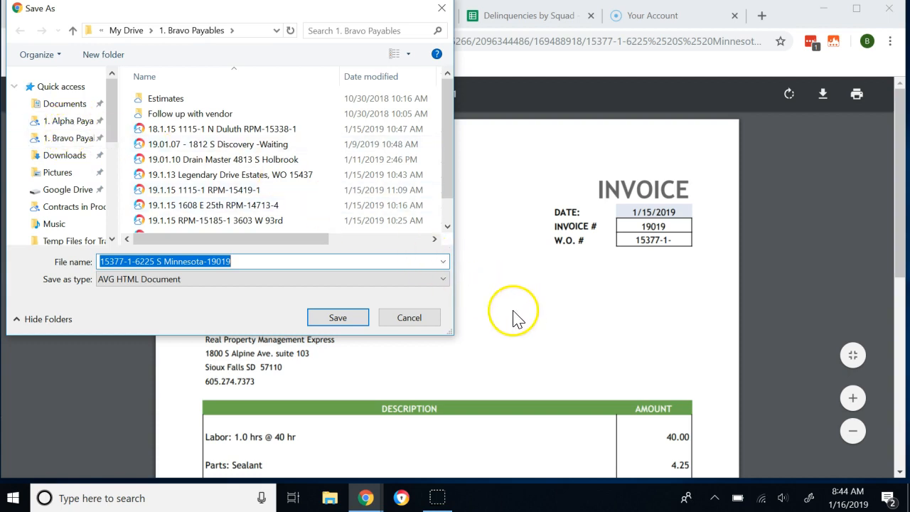
{"action": "left_click", "coordinate": [427, 322]}
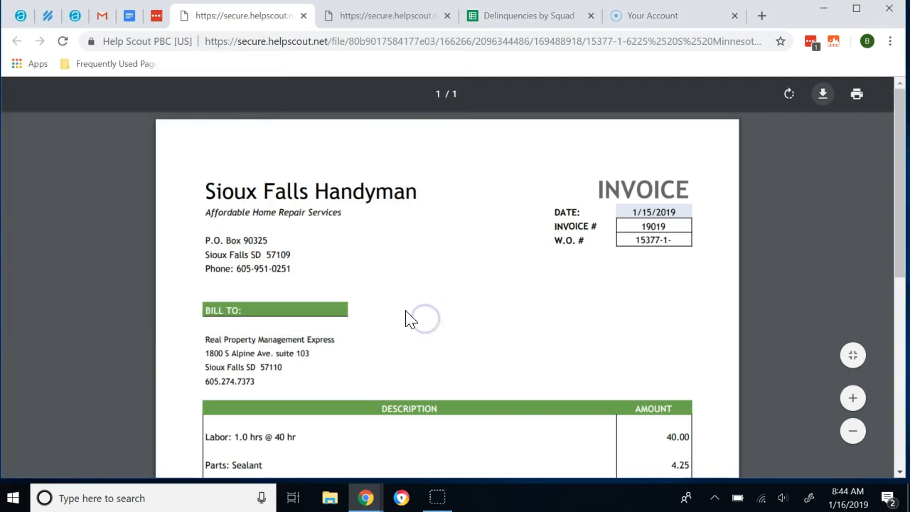
Step: Check in the AppFolio service request which team the S Minnesota property belongs to
{"action": "left_click", "coordinate": [79, 15]}
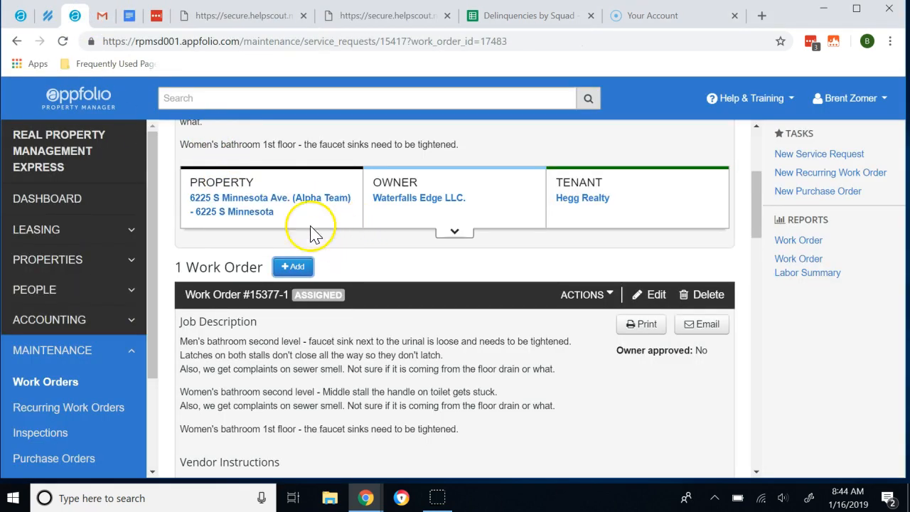
{"action": "scroll", "coordinate": [269, 194], "scroll_direction": "up", "scroll_amount": 1}
{"action": "scroll", "coordinate": [270, 184], "scroll_direction": "up", "scroll_amount": 3}
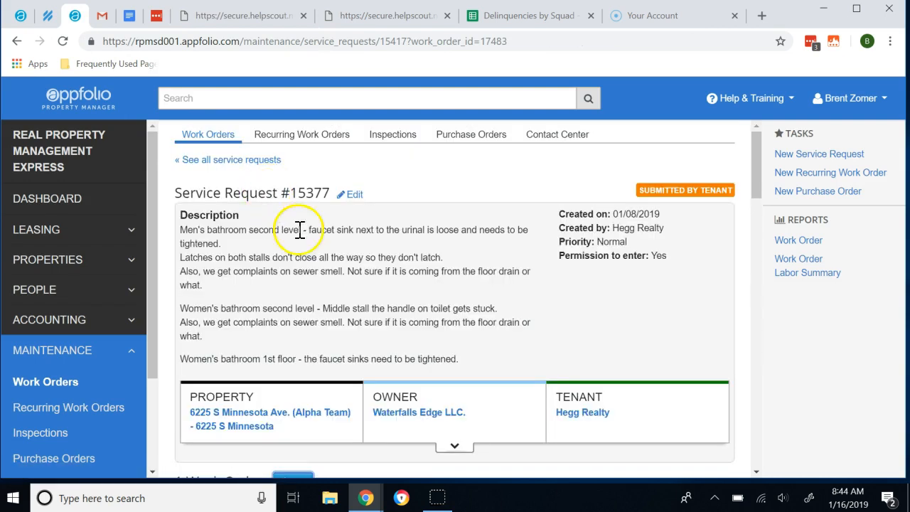
{"action": "left_click_drag", "start_coordinate": [321, 193], "coordinate": [302, 194]}
{"action": "left_click", "coordinate": [303, 290]}
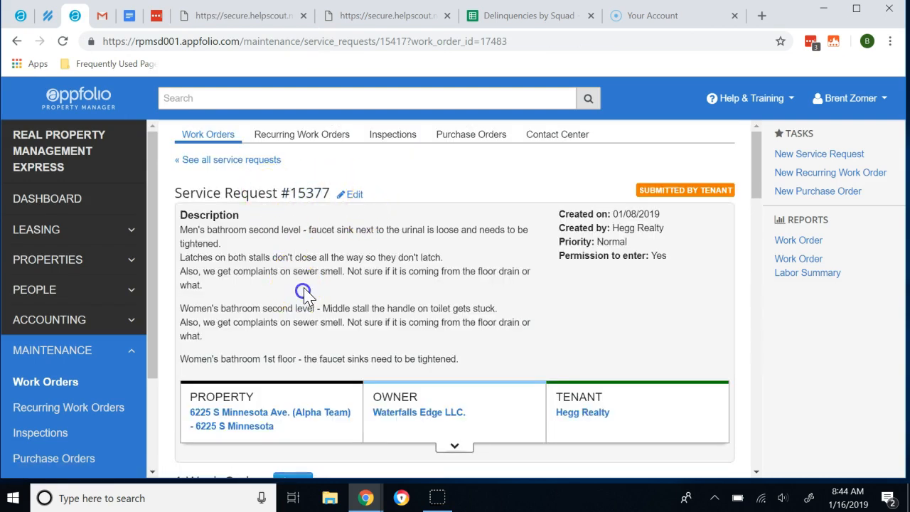
{"action": "scroll", "coordinate": [301, 290], "scroll_direction": "down", "scroll_amount": 2}
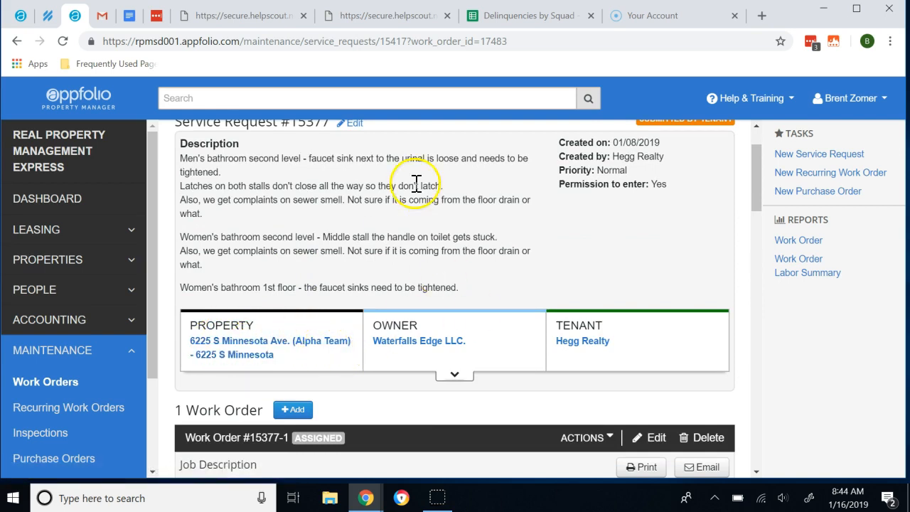
Step: Download the Sioux Falls Handyman invoice and choose the 1. Alpha Payables folder as its save location
{"action": "left_click", "coordinate": [46, 17]}
{"action": "left_click", "coordinate": [227, 19]}
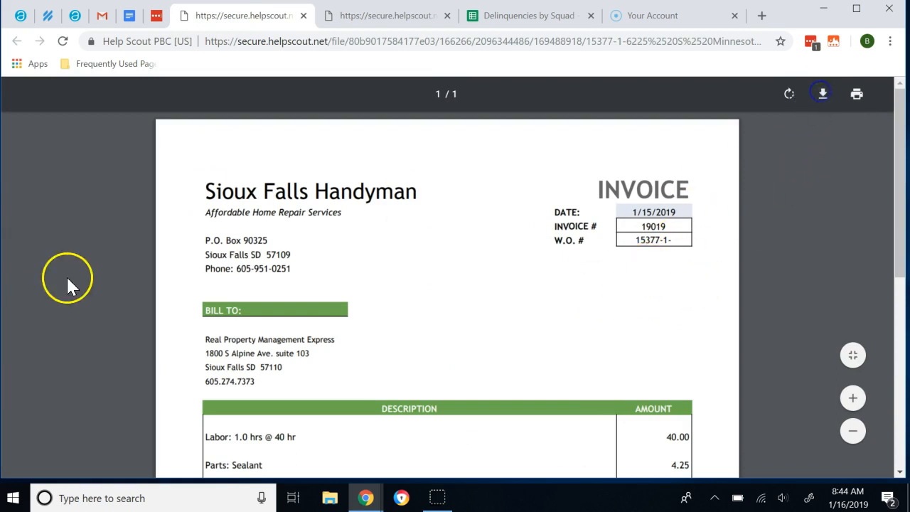
{"action": "scroll", "coordinate": [36, 126], "scroll_direction": "up", "scroll_amount": 5}
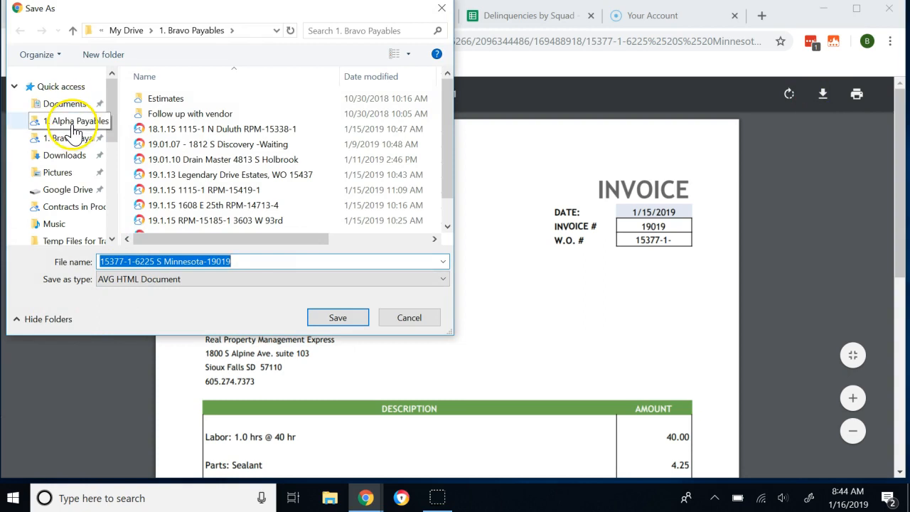
{"action": "left_click", "coordinate": [74, 125]}
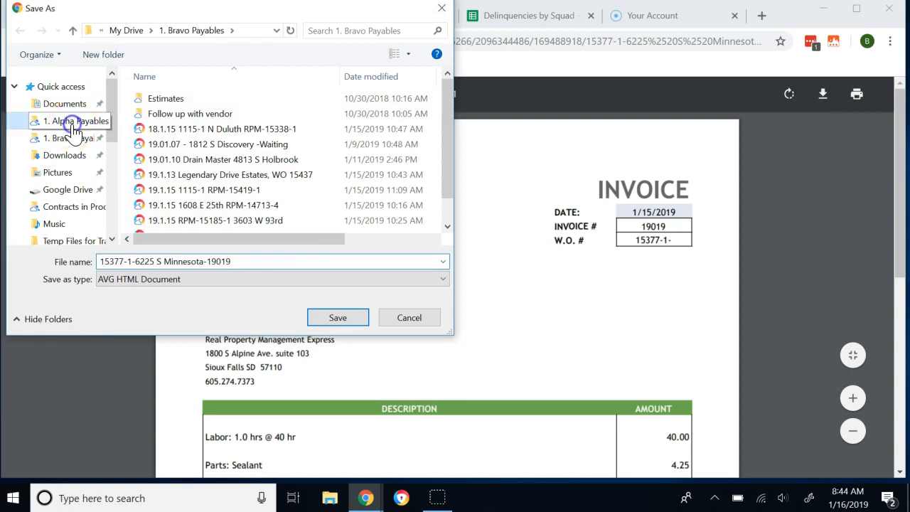
Step: Rename the invoice file with the date 19.1.16, the property address and "WO" plus the work order number, and save it
{"action": "left_click", "coordinate": [170, 265]}
{"action": "double_click", "coordinate": [172, 265]}
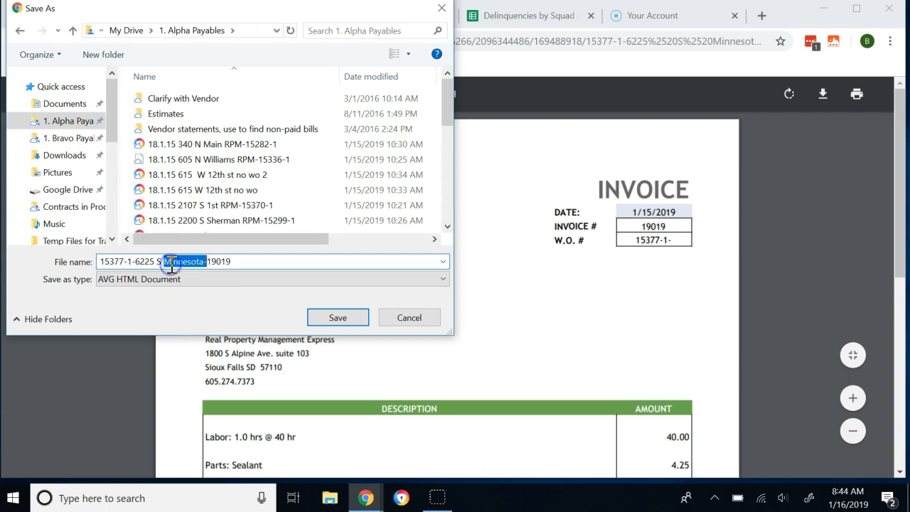
{"action": "left_click_drag", "start_coordinate": [232, 263], "coordinate": [144, 261]}
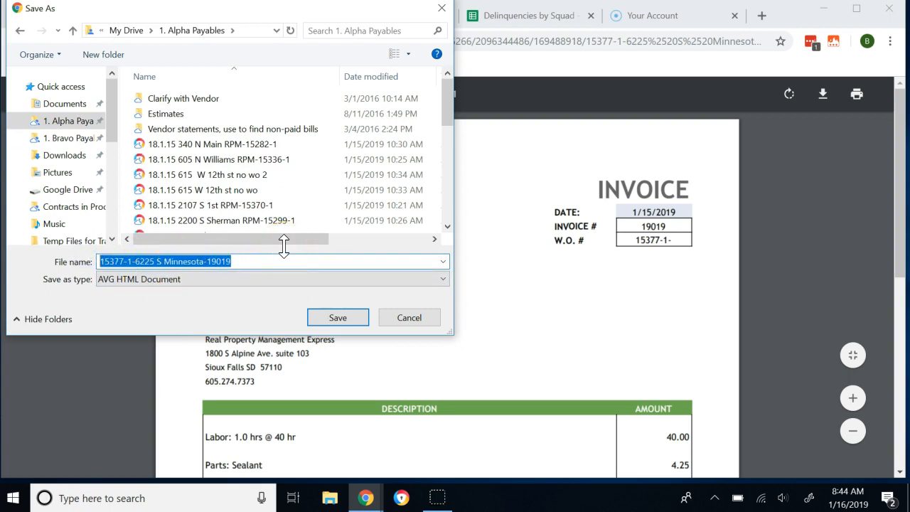
{"action": "type", "text": "19"}
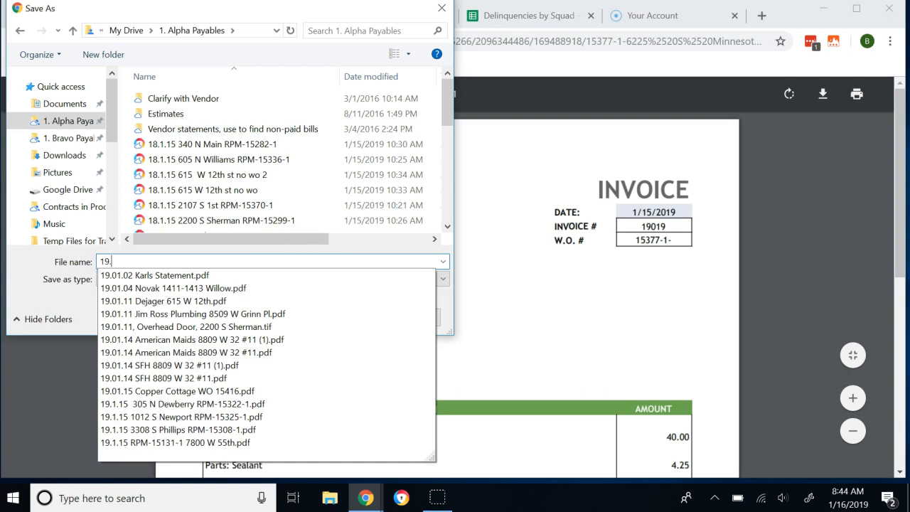
{"action": "type", "text": ".1"}
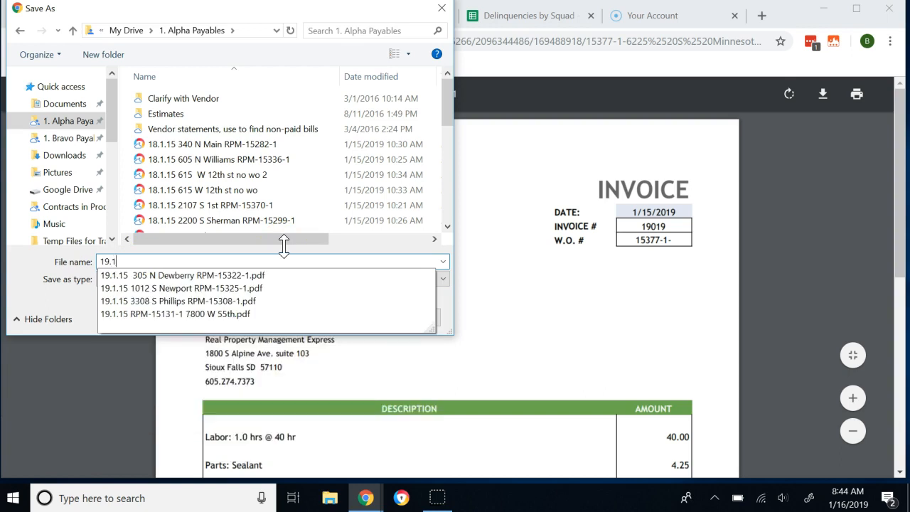
{"action": "type", "text": ".16"}
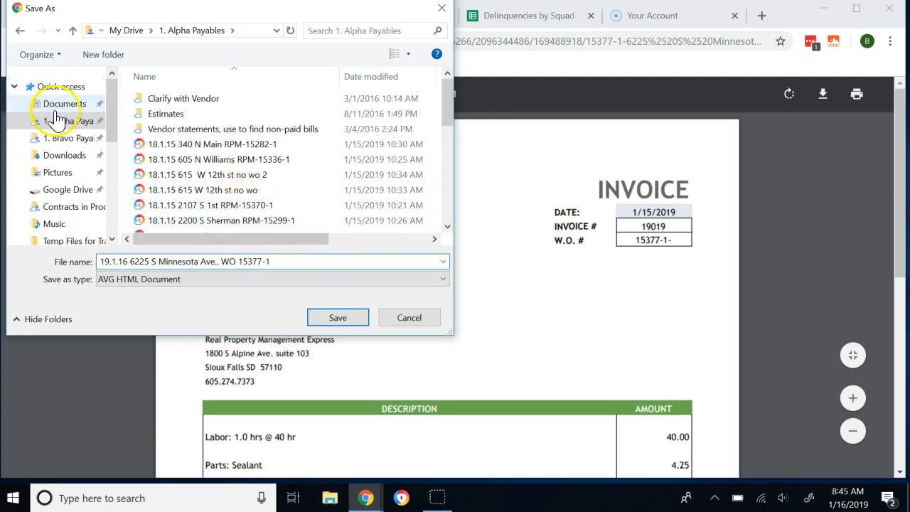
{"action": "left_click", "coordinate": [348, 319]}
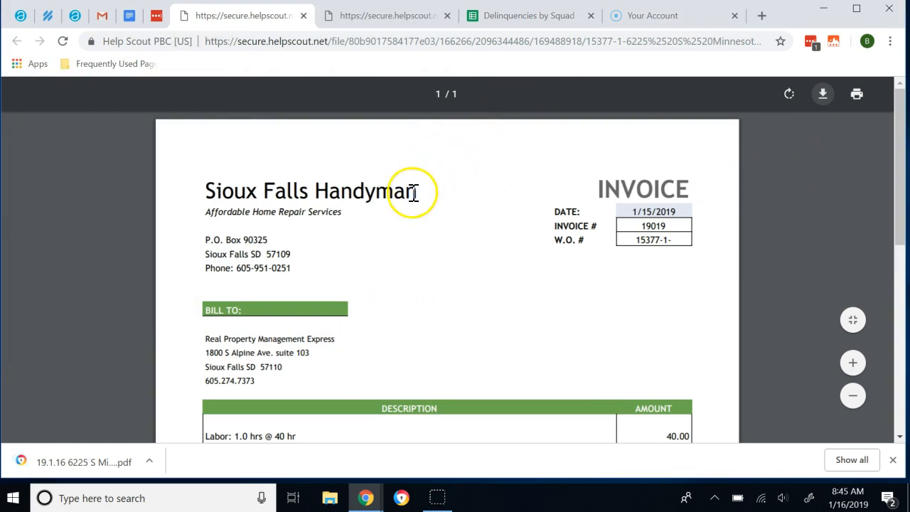
Step: Close both open invoice pages and set the status of the S Minnesota invoice conversation in Help Scout to Closed
{"action": "left_click", "coordinate": [303, 15]}
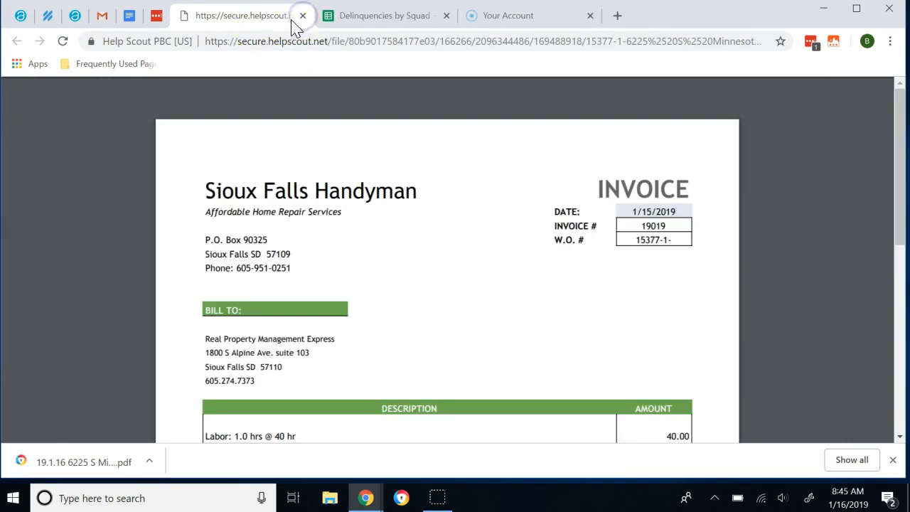
{"action": "left_click", "coordinate": [303, 15]}
{"action": "left_click", "coordinate": [48, 15]}
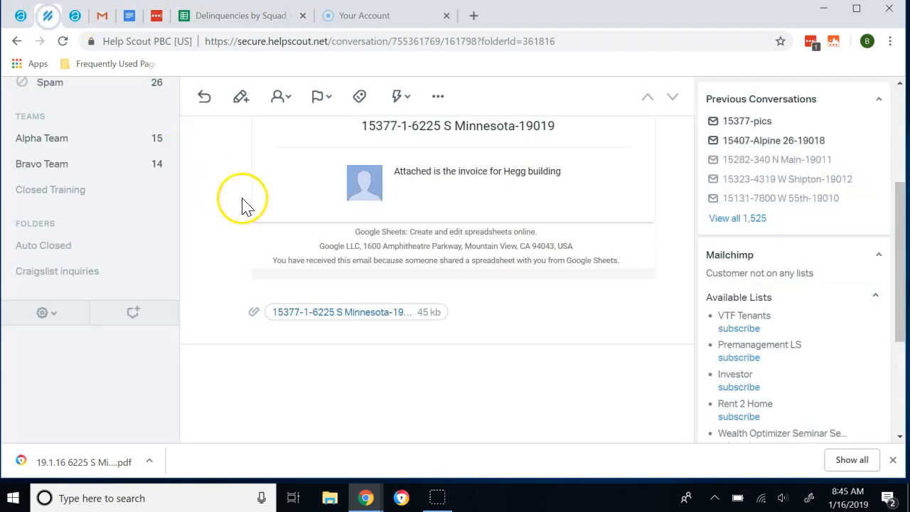
{"action": "scroll", "coordinate": [297, 200], "scroll_direction": "up", "scroll_amount": 3}
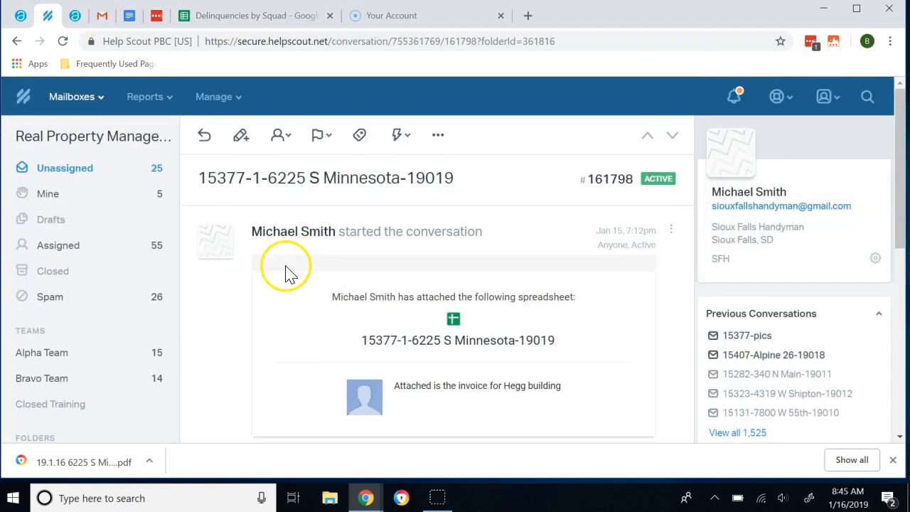
{"action": "left_click", "coordinate": [319, 137]}
{"action": "left_click", "coordinate": [337, 212]}
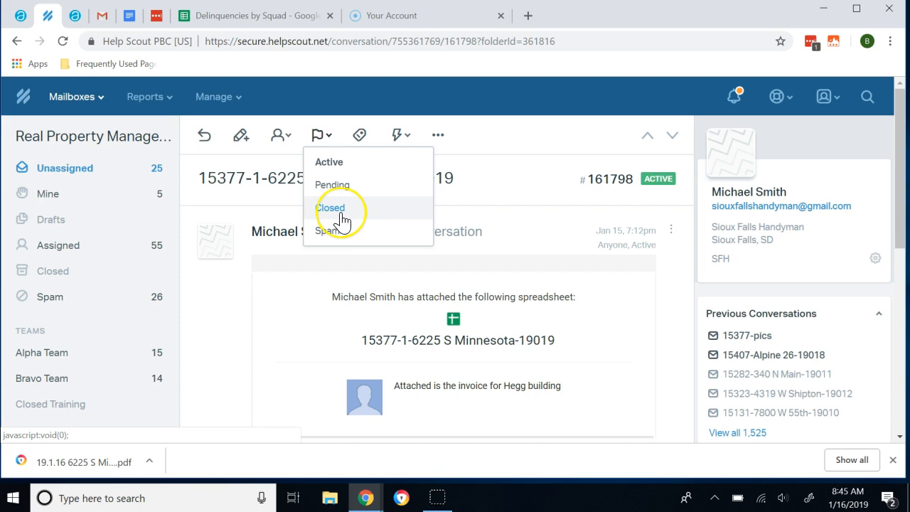
{"action": "left_click", "coordinate": [342, 222]}
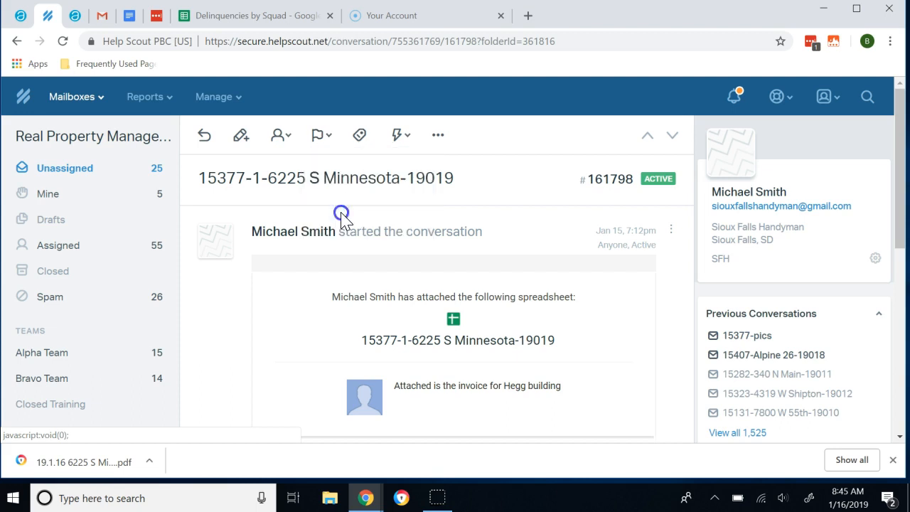
Step: Switch to AppFolio and mark the S Minnesota work order's job done, with 01/16/2019 as the completion date
{"action": "left_click", "coordinate": [79, 21]}
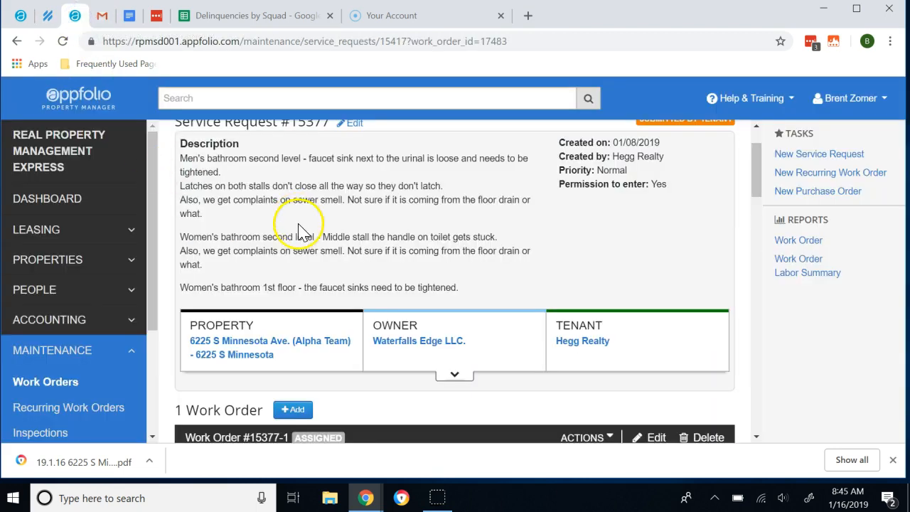
{"action": "scroll", "coordinate": [448, 274], "scroll_direction": "up", "scroll_amount": 2}
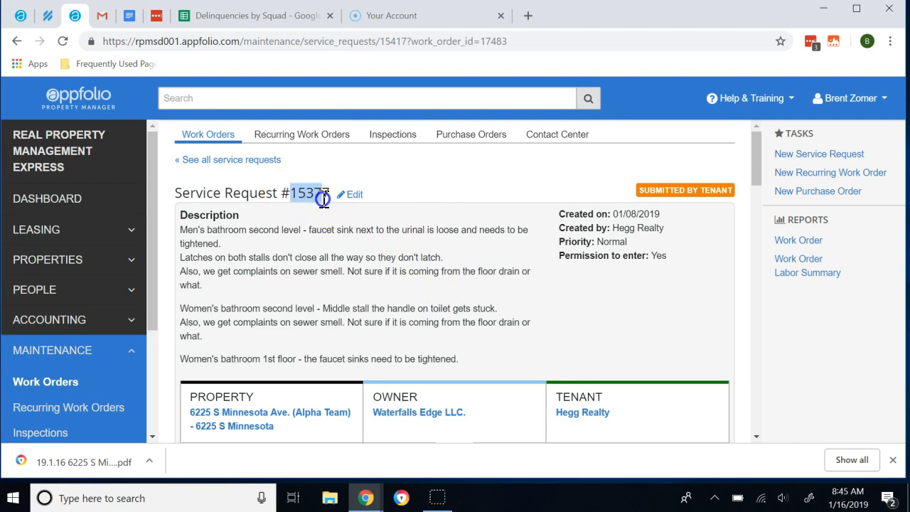
{"action": "left_click", "coordinate": [333, 225]}
{"action": "scroll", "coordinate": [352, 249], "scroll_direction": "down", "scroll_amount": 2}
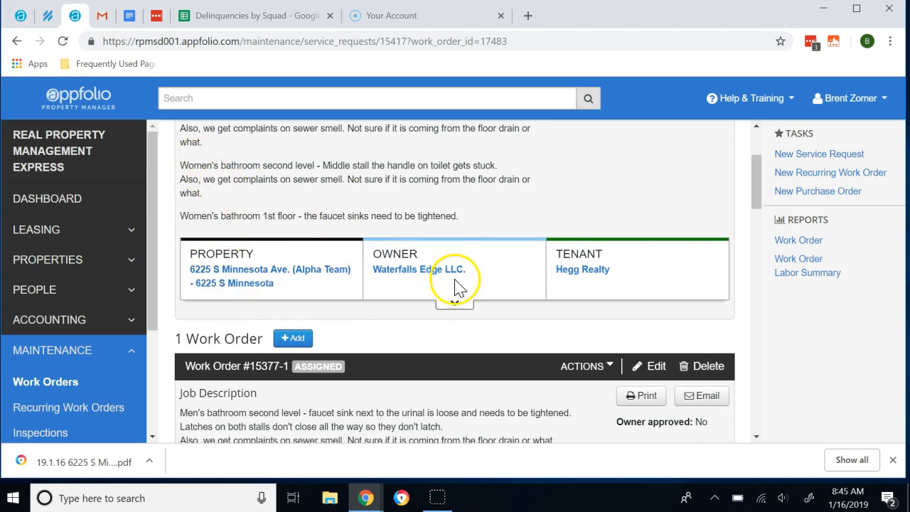
{"action": "scroll", "coordinate": [484, 306], "scroll_direction": "down", "scroll_amount": 1}
{"action": "left_click", "coordinate": [608, 295]}
{"action": "left_click", "coordinate": [601, 295]}
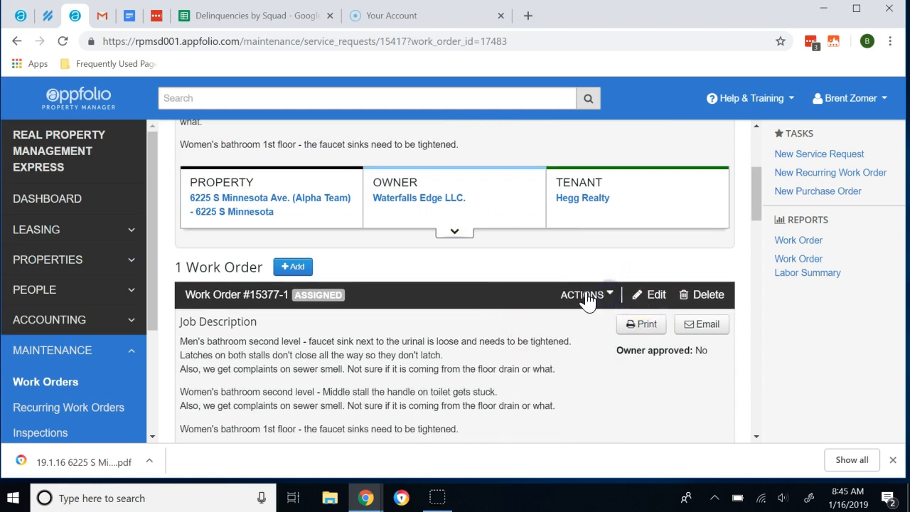
{"action": "scroll", "coordinate": [517, 285], "scroll_direction": "down", "scroll_amount": 2}
{"action": "left_click", "coordinate": [601, 153]}
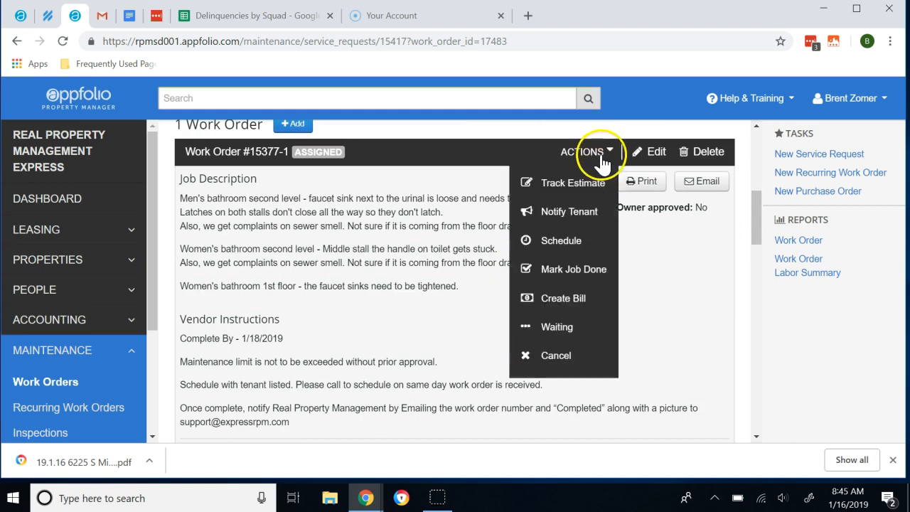
{"action": "left_click", "coordinate": [578, 271]}
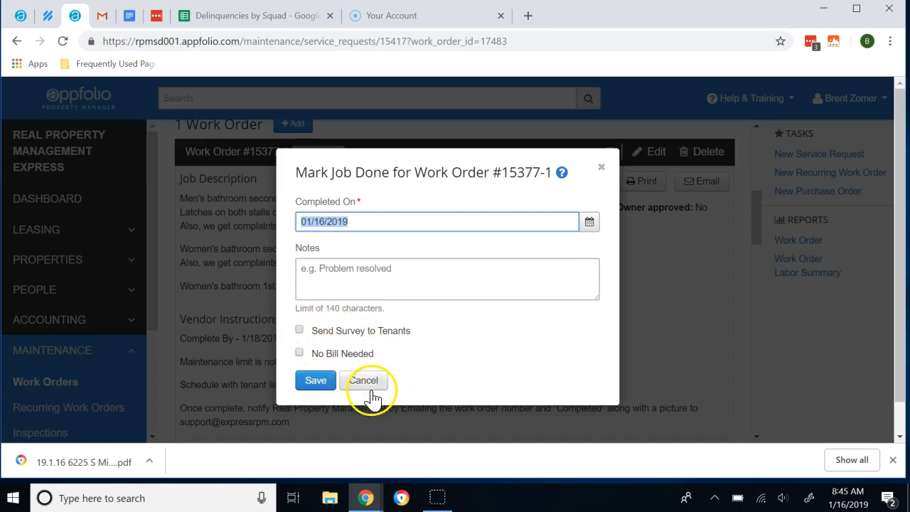
{"action": "left_click", "coordinate": [311, 383]}
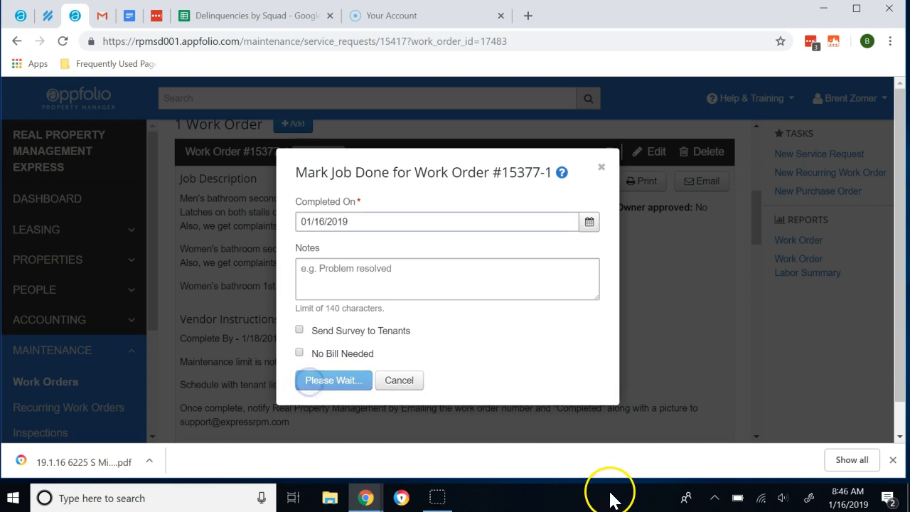